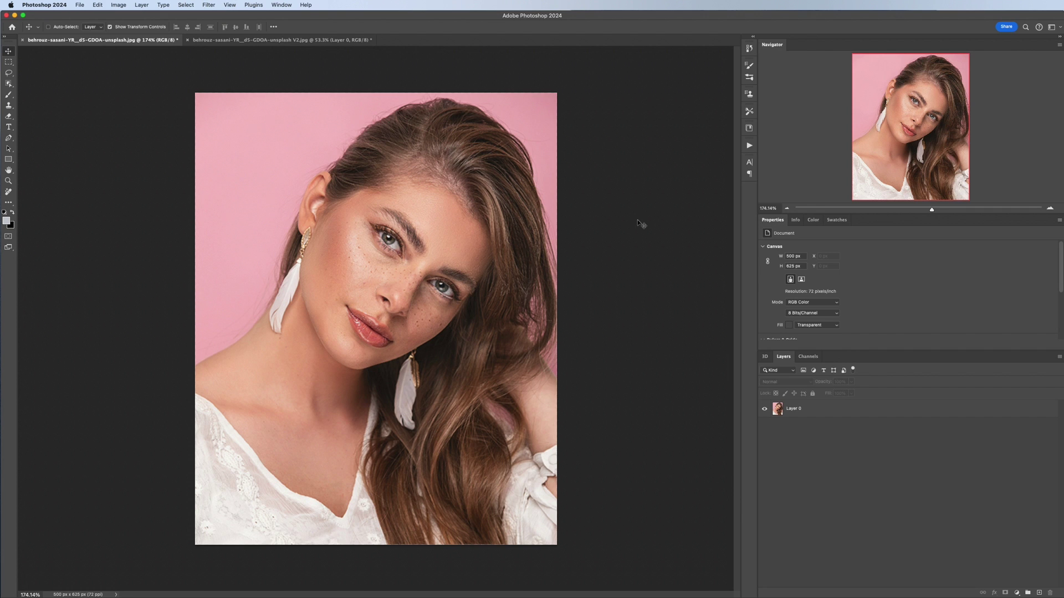
# Fit the photo in the window and review the Technology Previews preferences.
pyautogui.scroll(6, 372, 281)
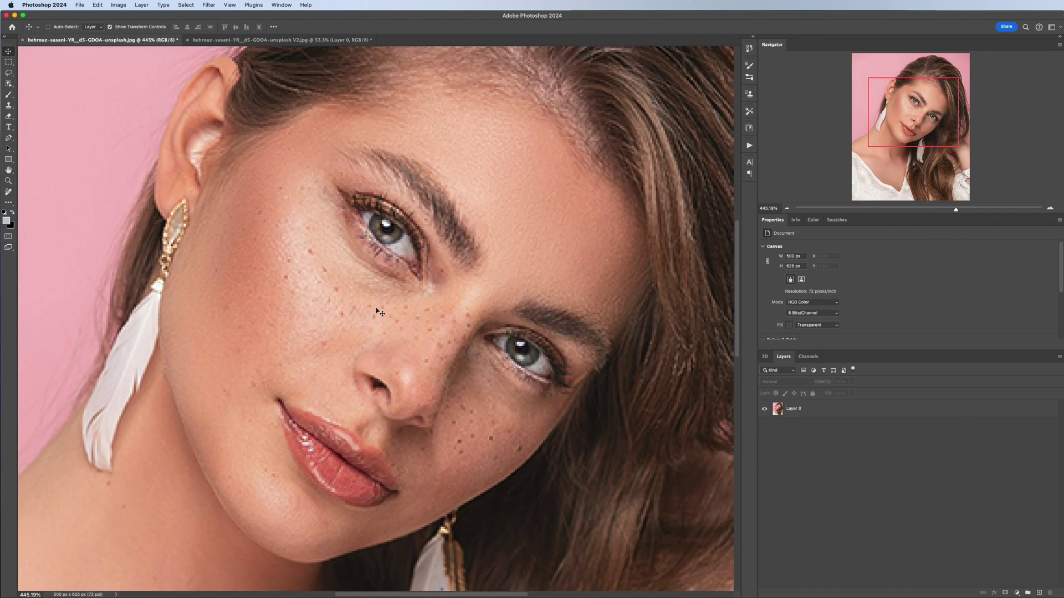
pyautogui.scroll(-2, 381, 313)
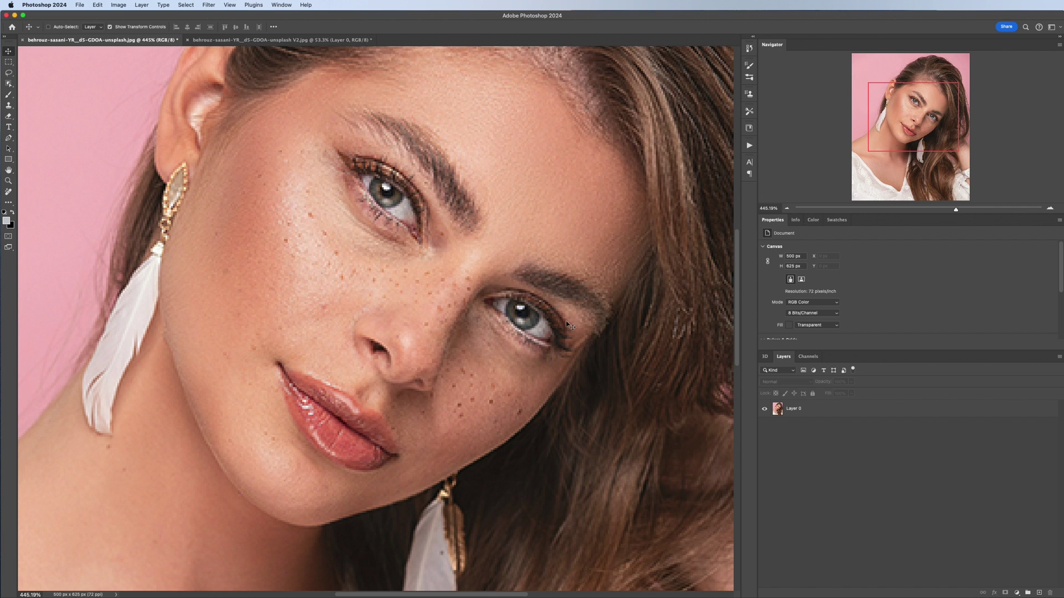
pyautogui.press('super+0')
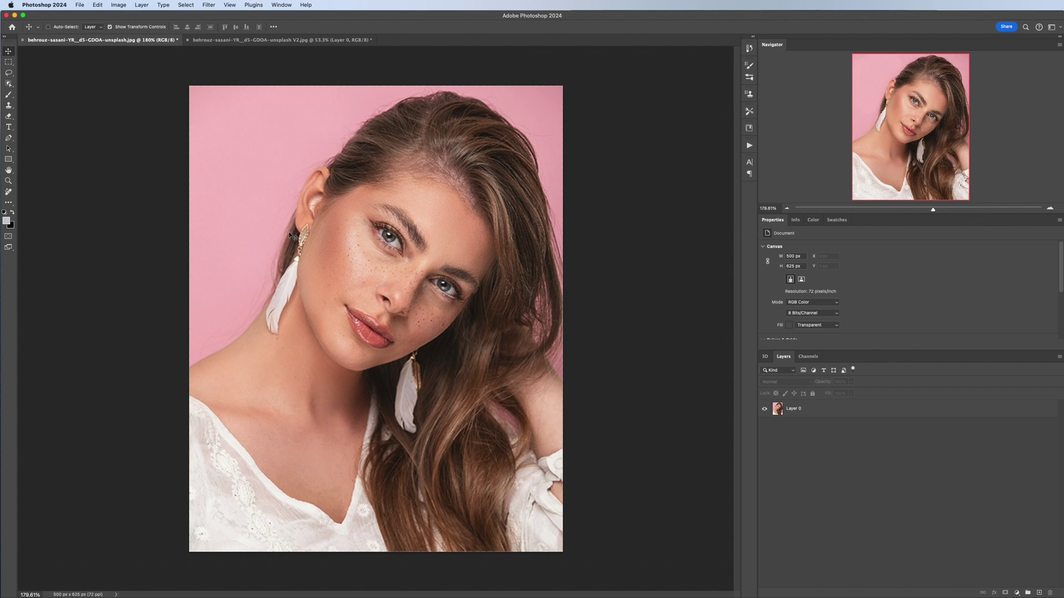
pyautogui.click(58, 7)
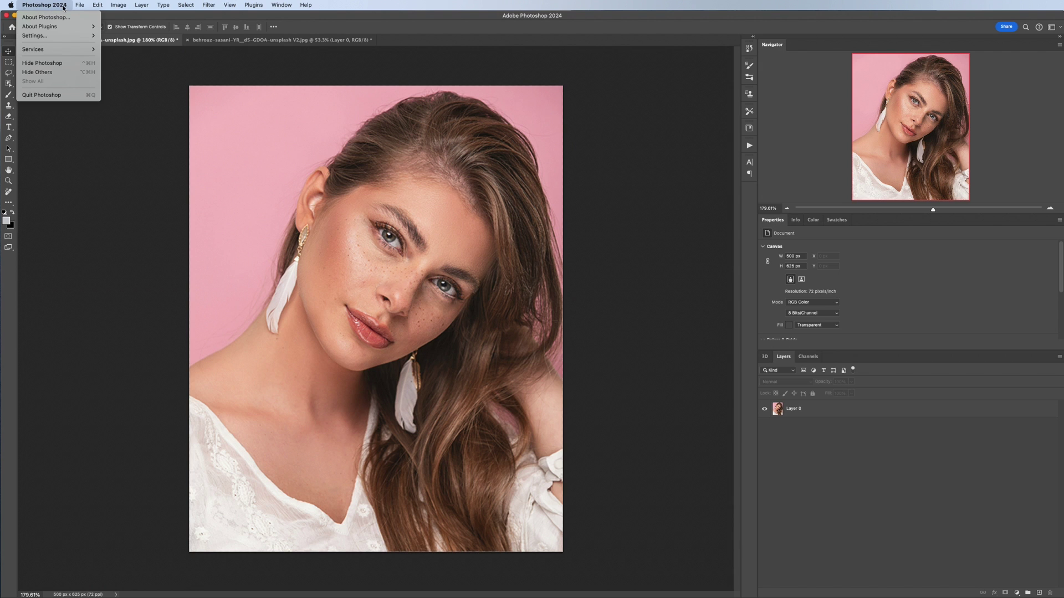
pyautogui.moveTo(65, 38)
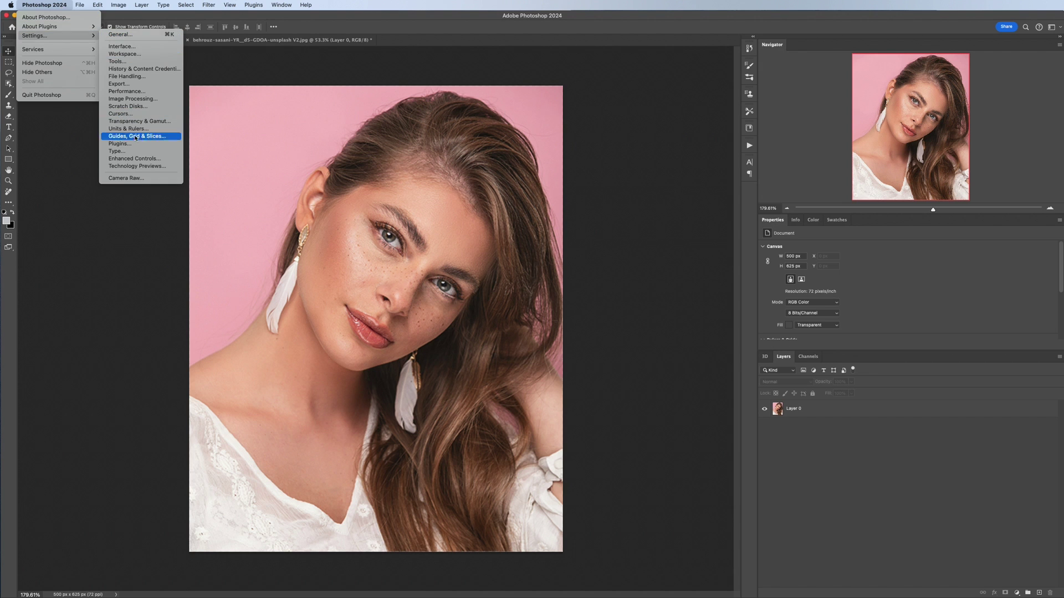
pyautogui.click(140, 171)
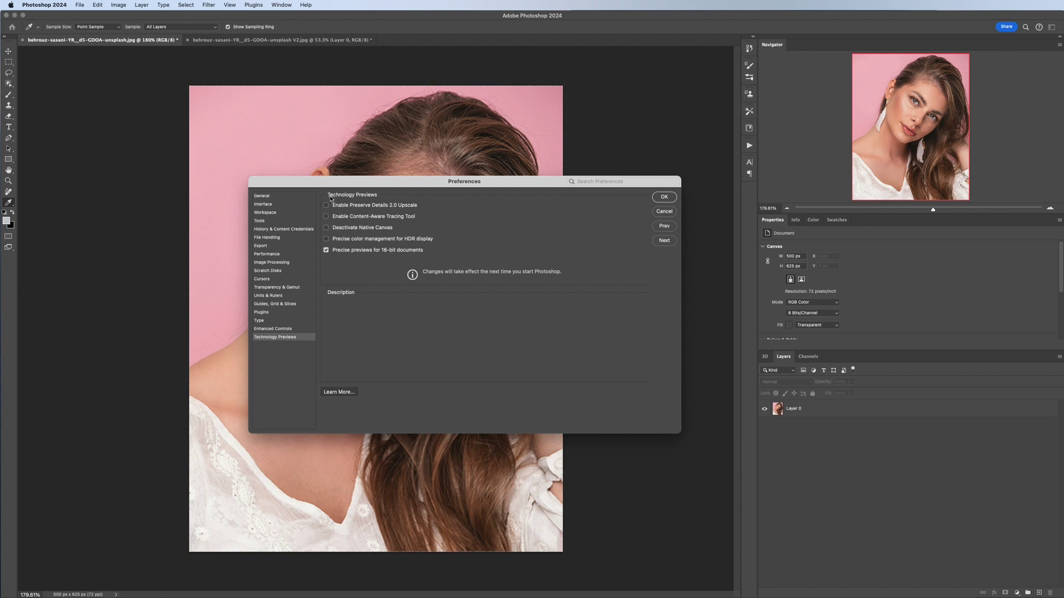
pyautogui.moveTo(328, 206)
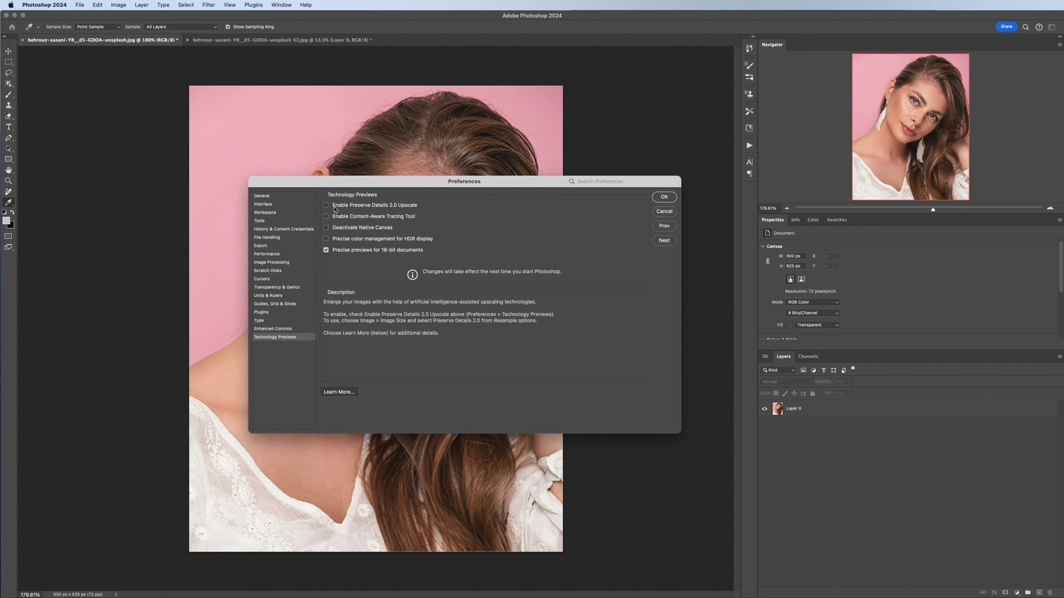
pyautogui.click(665, 197)
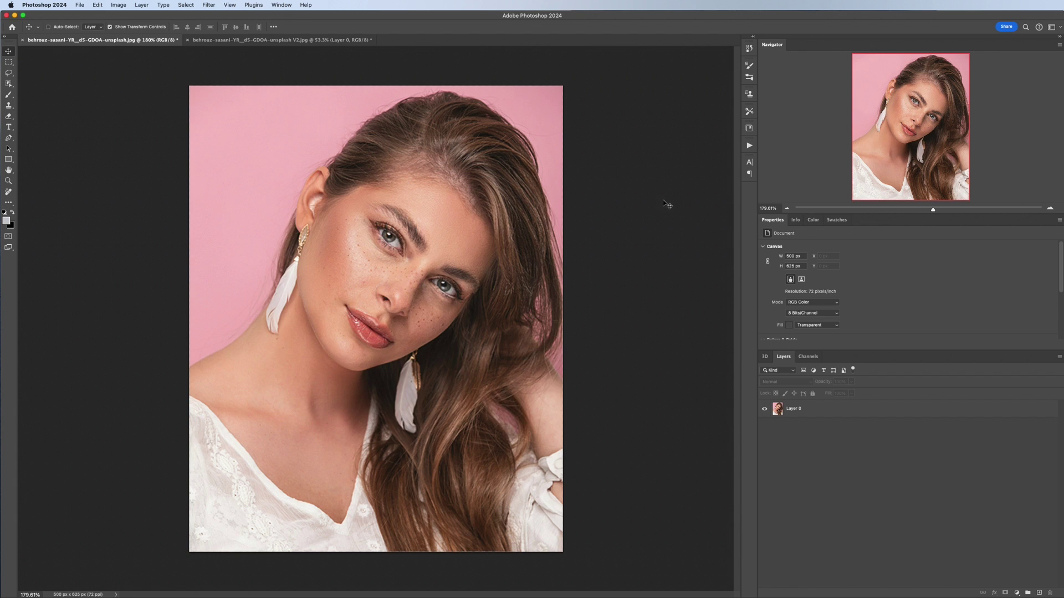
# In Image Size, choose Preserve Details 2.0 resampling, pixel units, and width 2500.
pyautogui.click(120, 6)
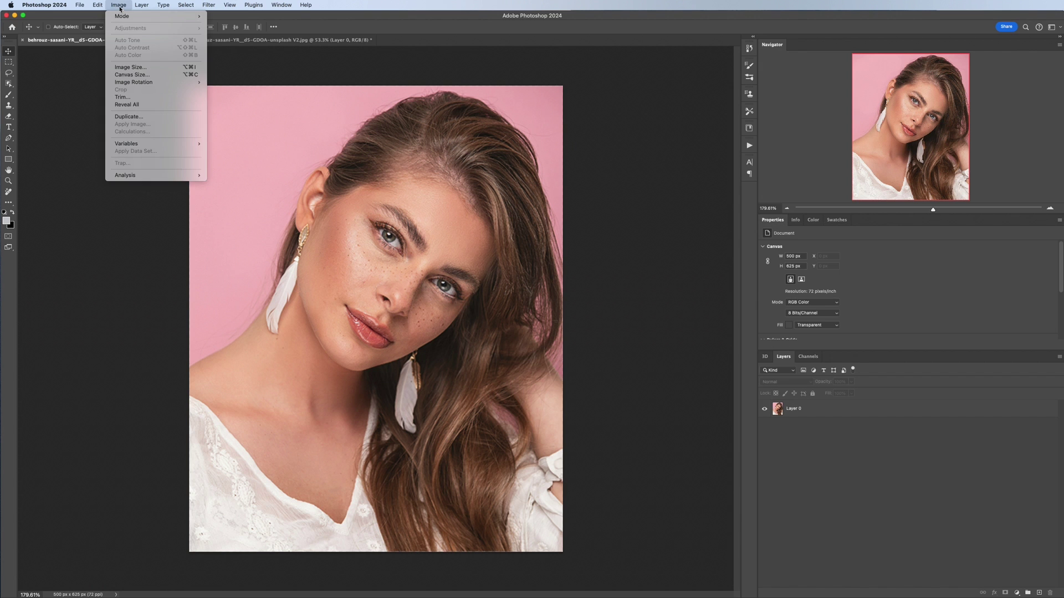
pyautogui.click(138, 67)
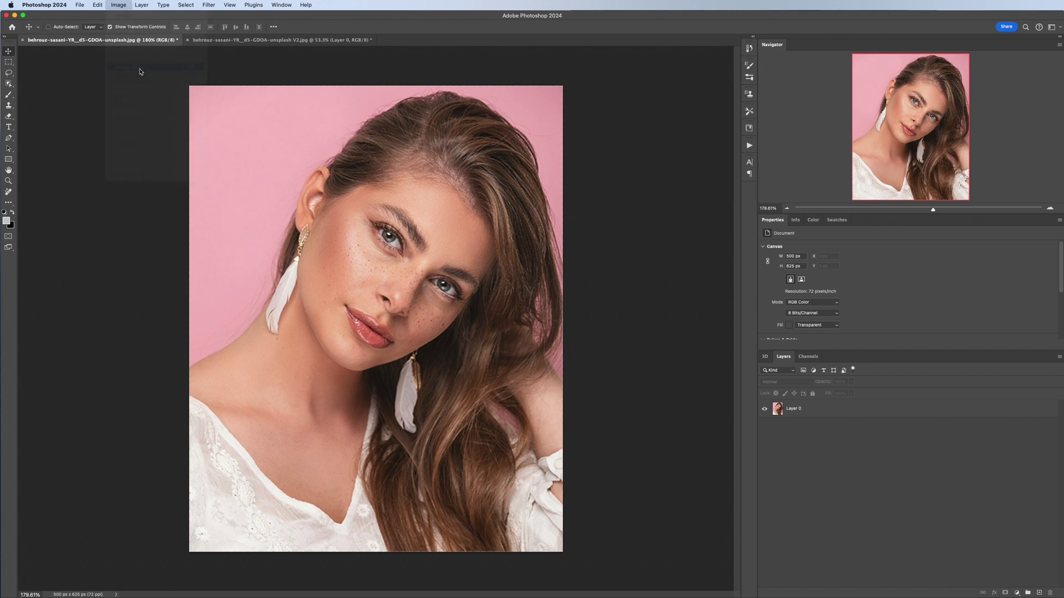
pyautogui.moveTo(432, 195); pyautogui.dragTo(522, 199)
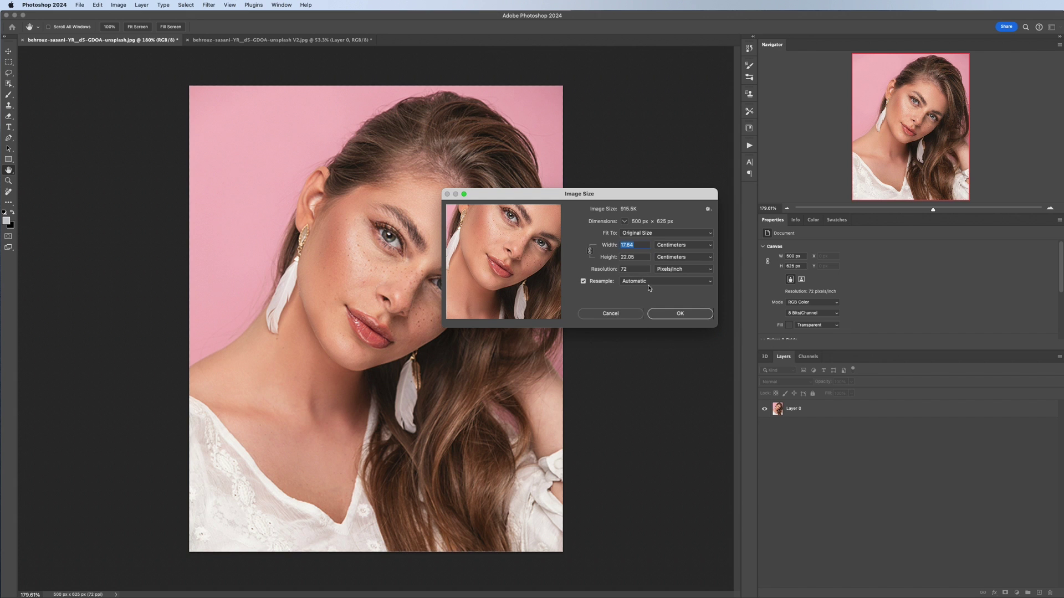
pyautogui.click(654, 282)
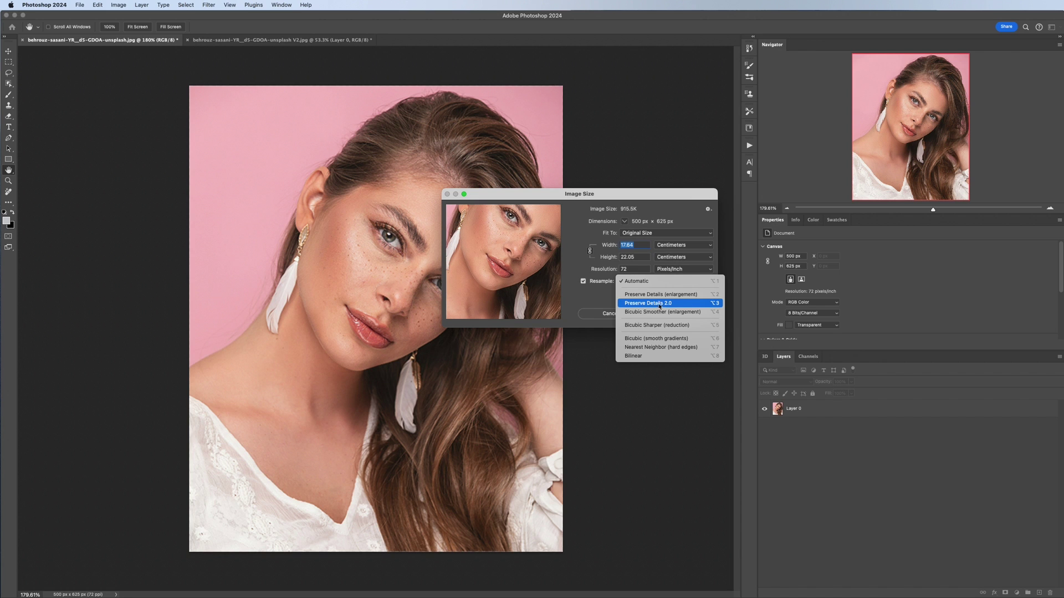
pyautogui.click(669, 303)
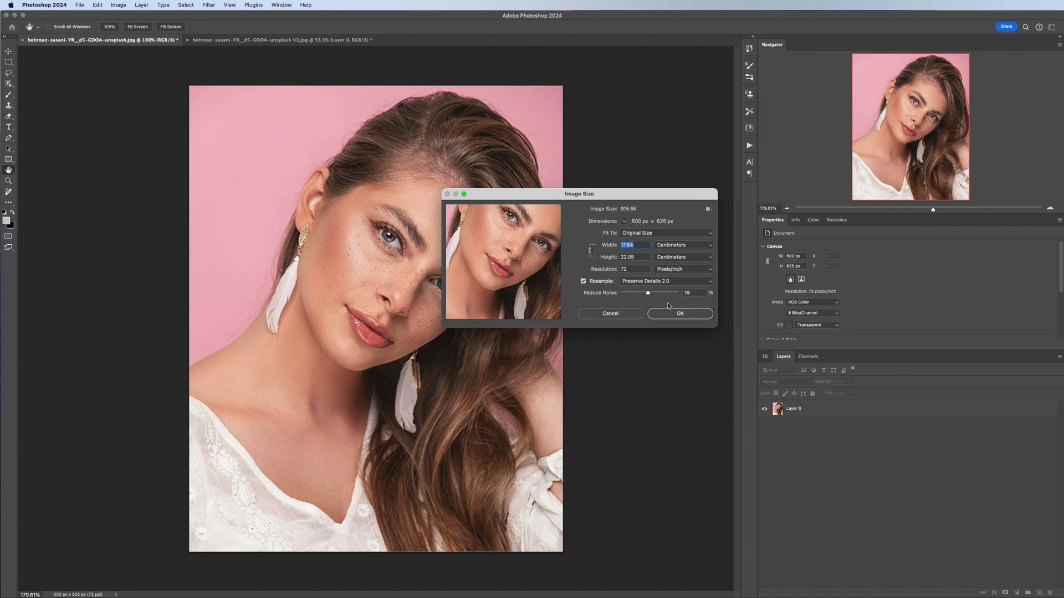
pyautogui.click(676, 248)
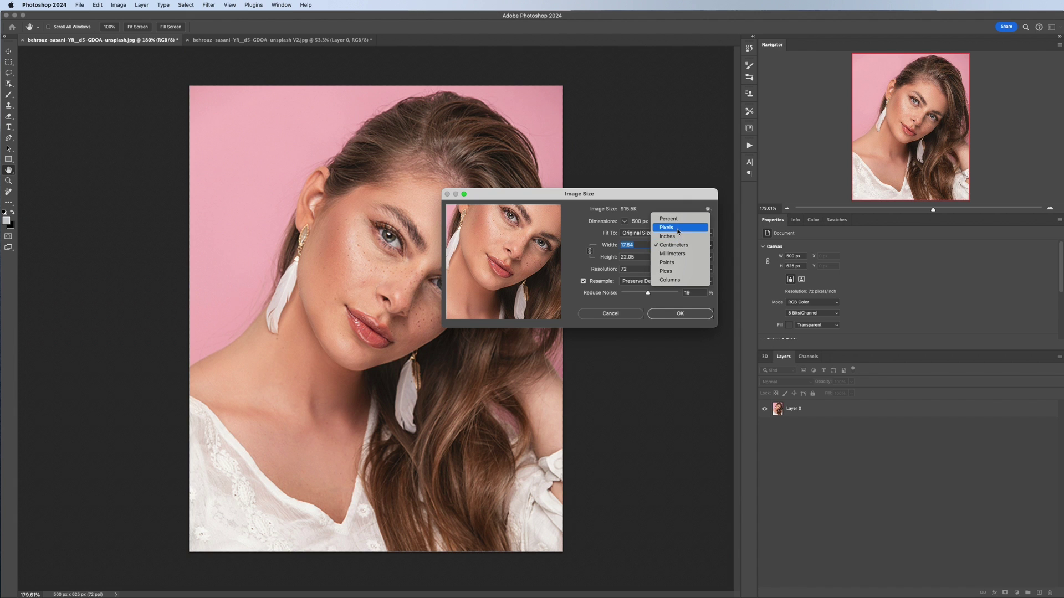
pyautogui.click(679, 227)
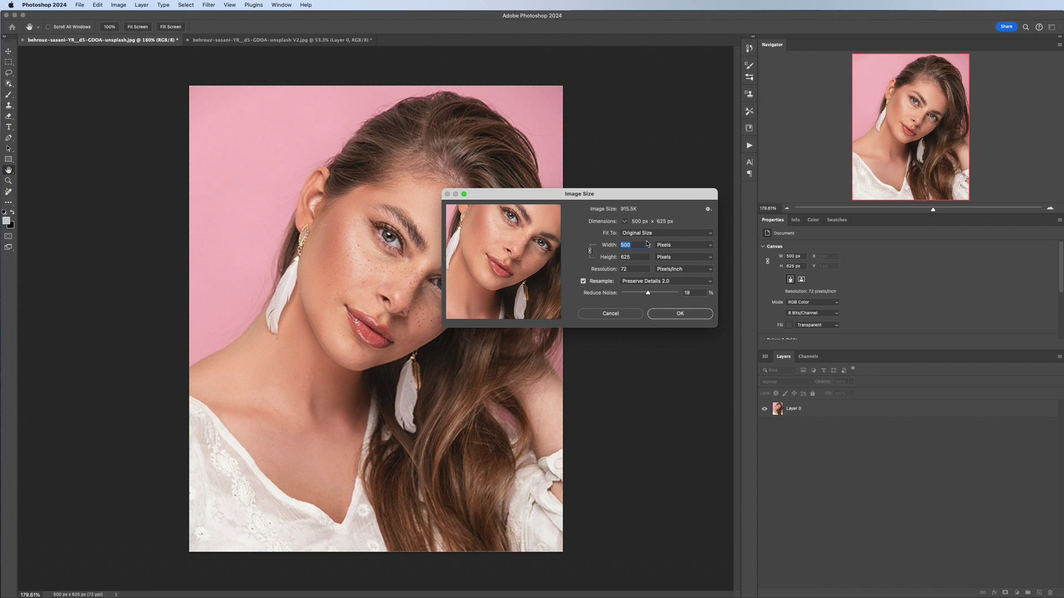
pyautogui.write('2500')
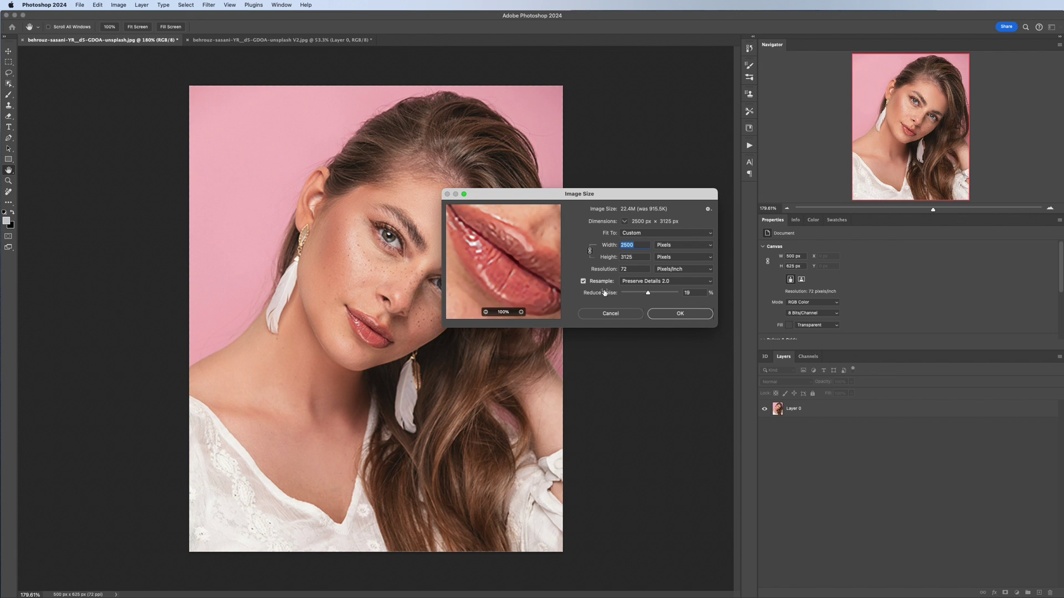
# Compare Reduce Noise at 0 and 100, settle on 20%, and apply the 2500 × 3125 px upscale.
pyautogui.moveTo(648, 293); pyautogui.dragTo(620, 294)
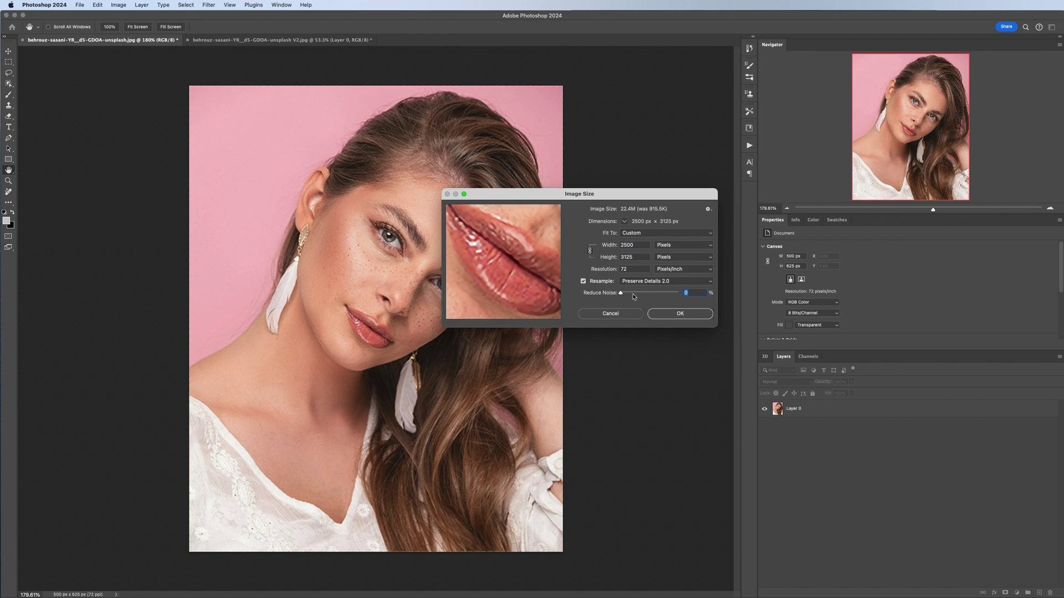
pyautogui.moveTo(496, 275)
pyautogui.moveTo(620, 292); pyautogui.dragTo(691, 299)
pyautogui.moveTo(476, 265)
pyautogui.click(650, 294)
pyautogui.click(690, 315)
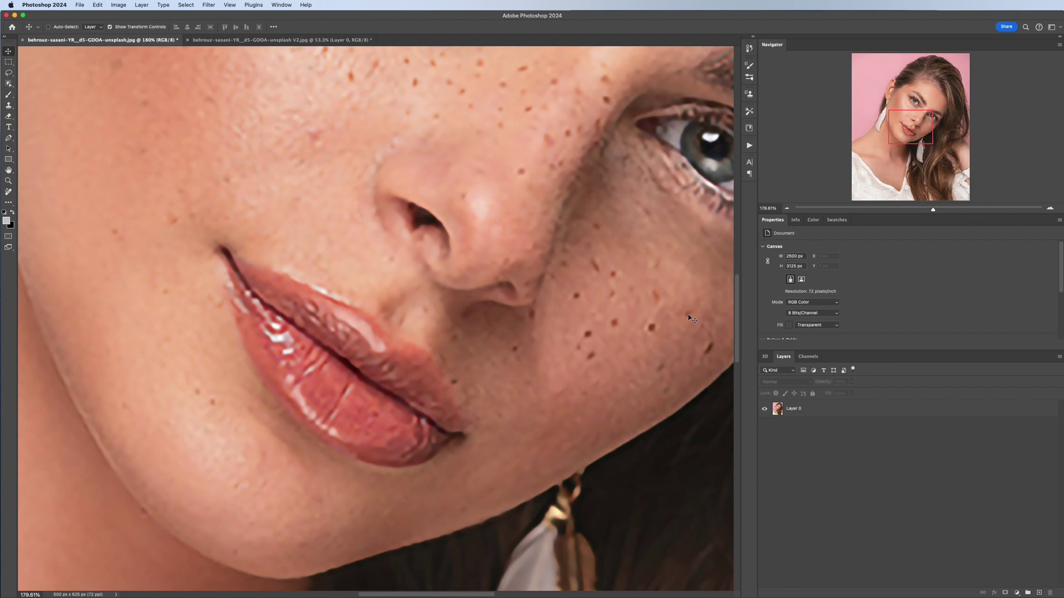
pyautogui.scroll(-10, 509, 330)
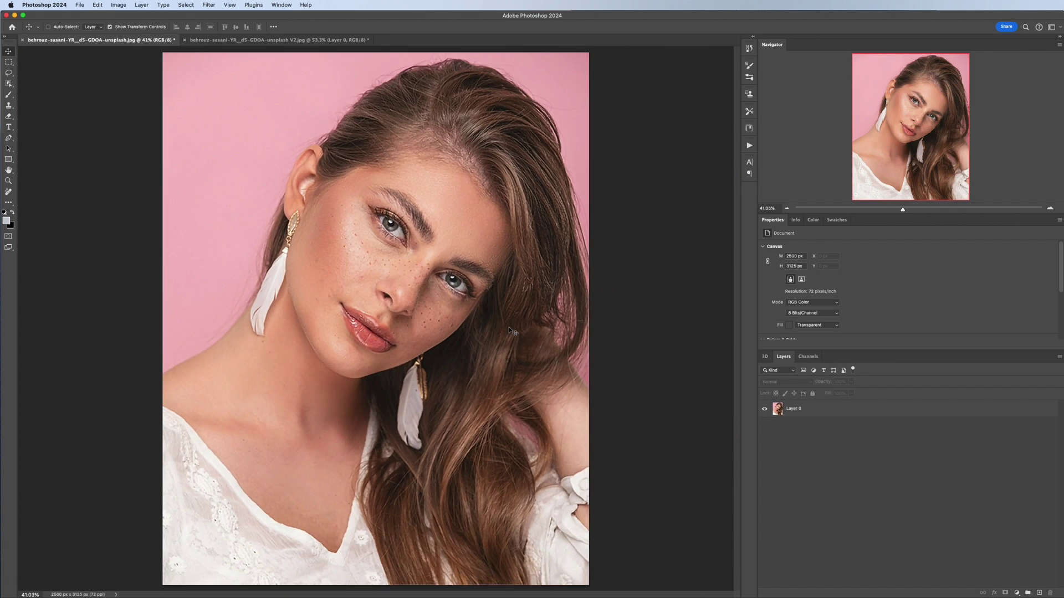
pyautogui.scroll(-2, 508, 330)
pyautogui.scroll(4, 509, 329)
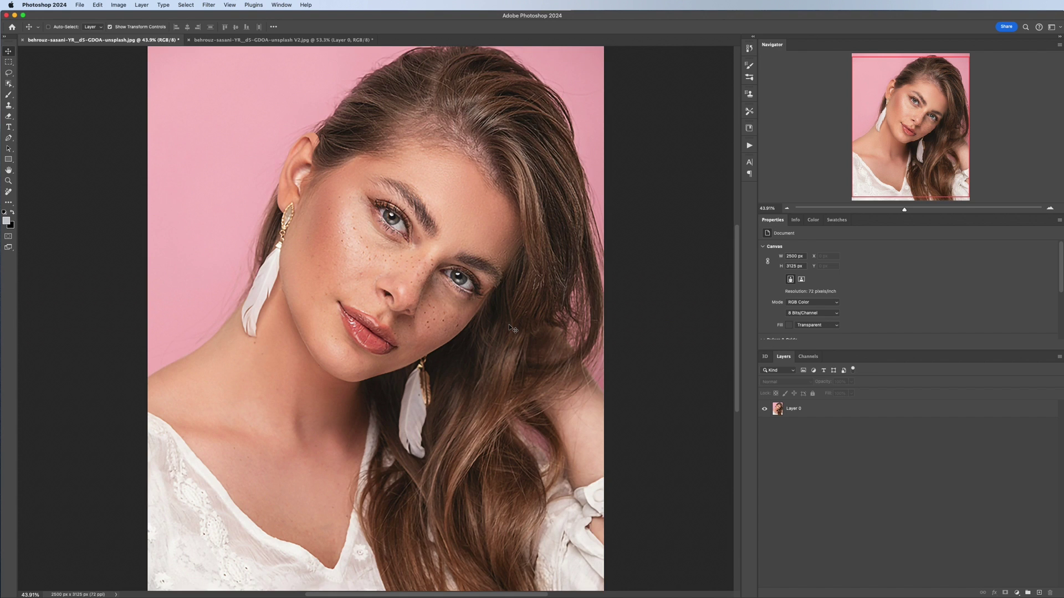
pyautogui.scroll(-3, 509, 329)
pyautogui.scroll(2, 508, 328)
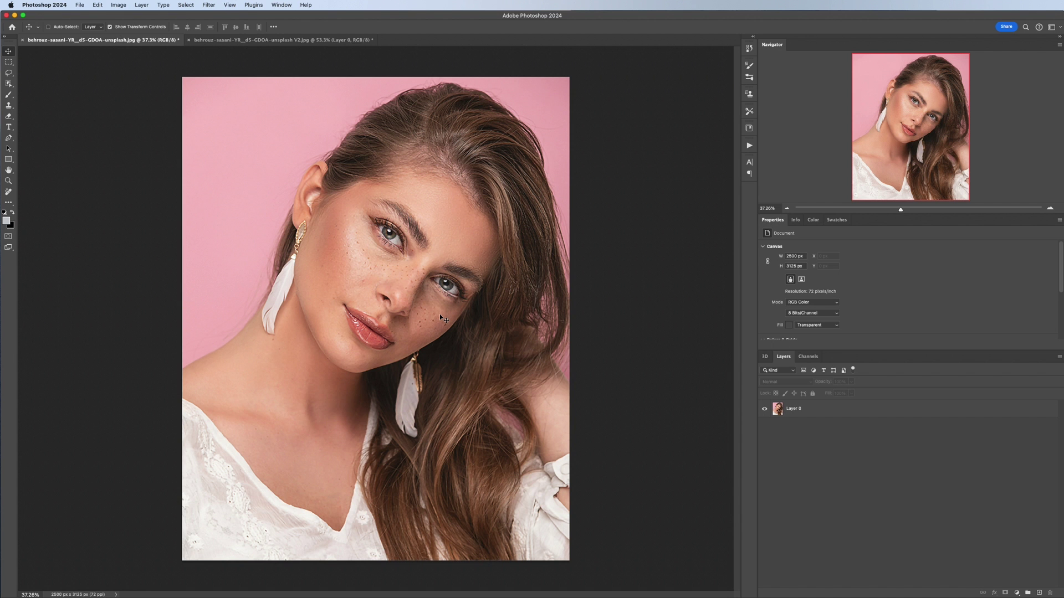
pyautogui.scroll(3, 440, 314)
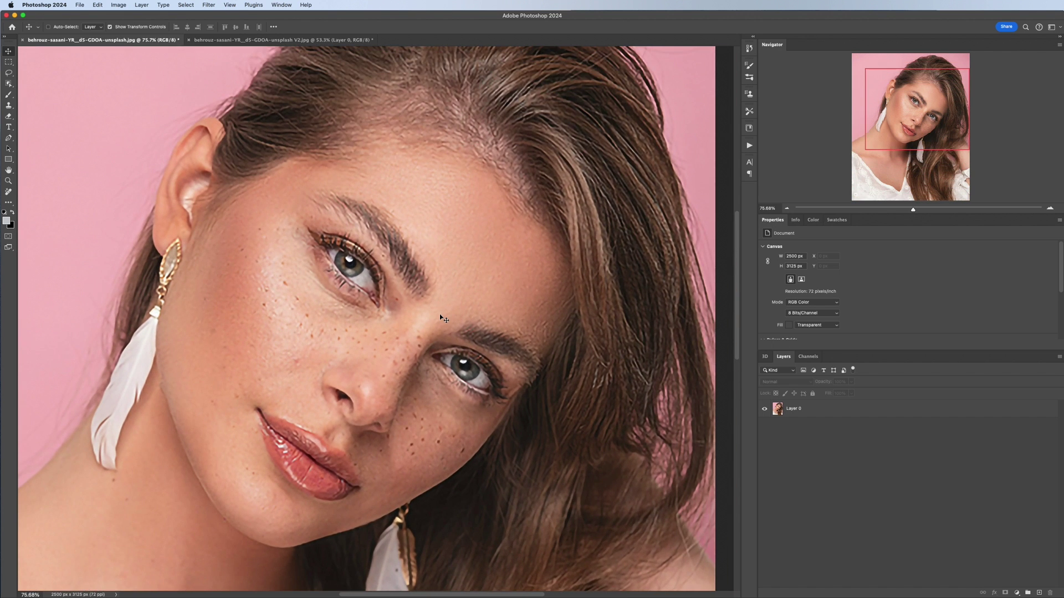
pyautogui.scroll(-3, 440, 314)
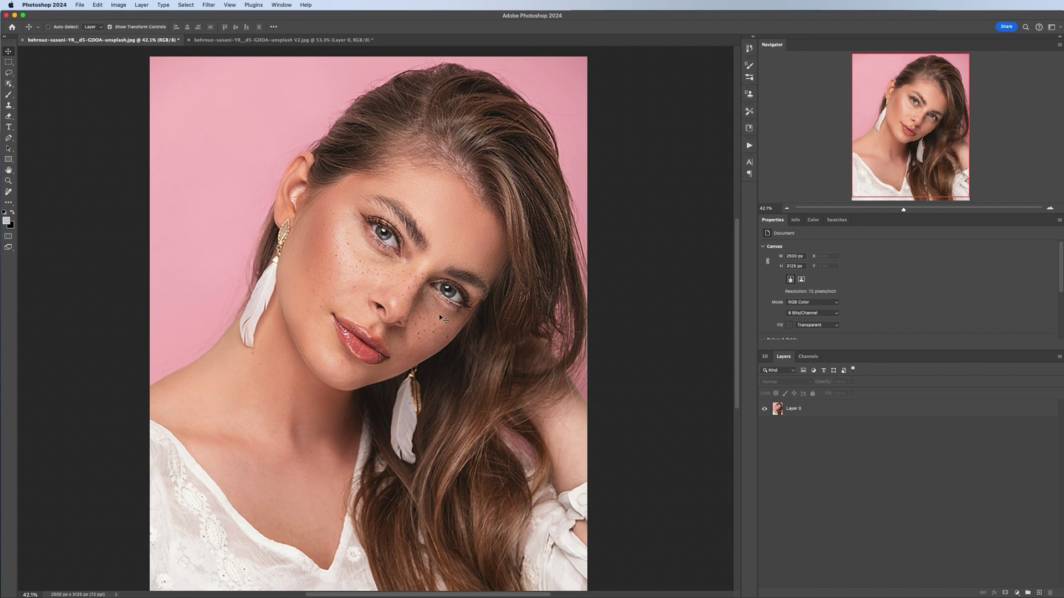
pyautogui.scroll(-1, 440, 318)
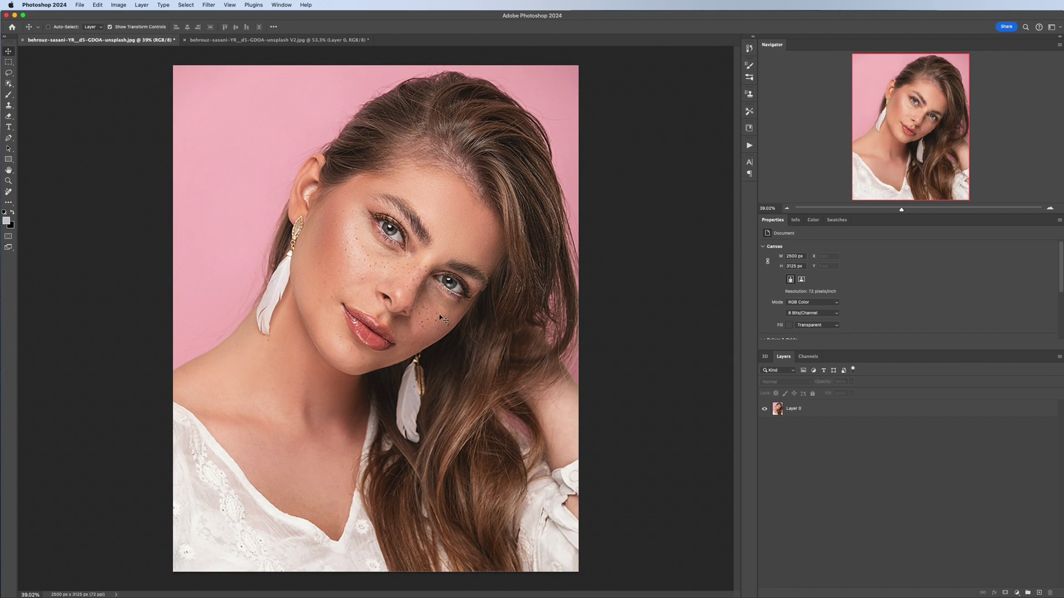
# Duplicate Layer 0 into Layer 0 copy with Cmd+J and open Filter > Other.
pyautogui.click(811, 412)
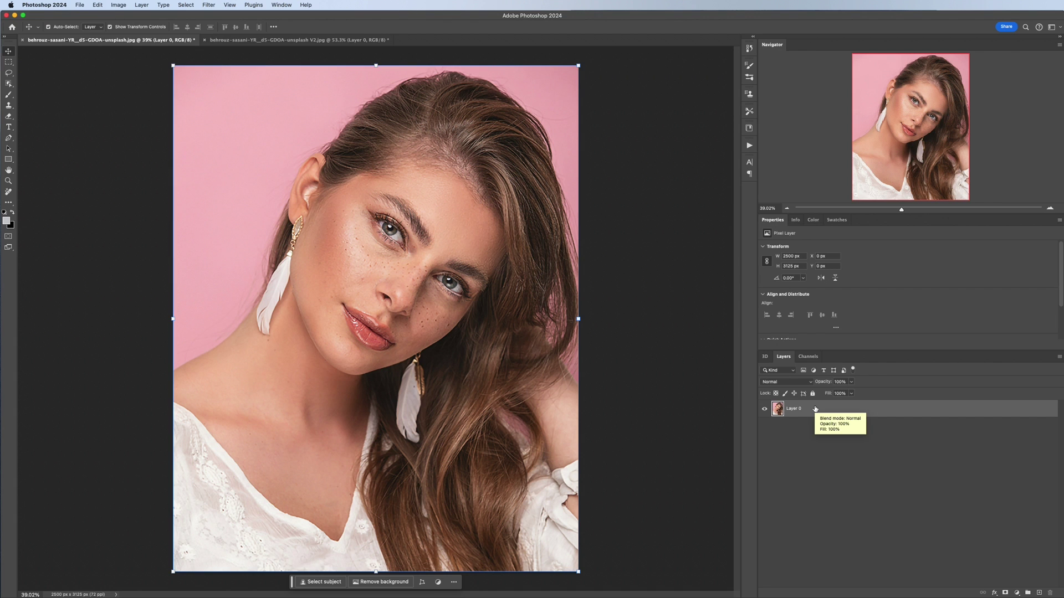
pyautogui.press('super+j')
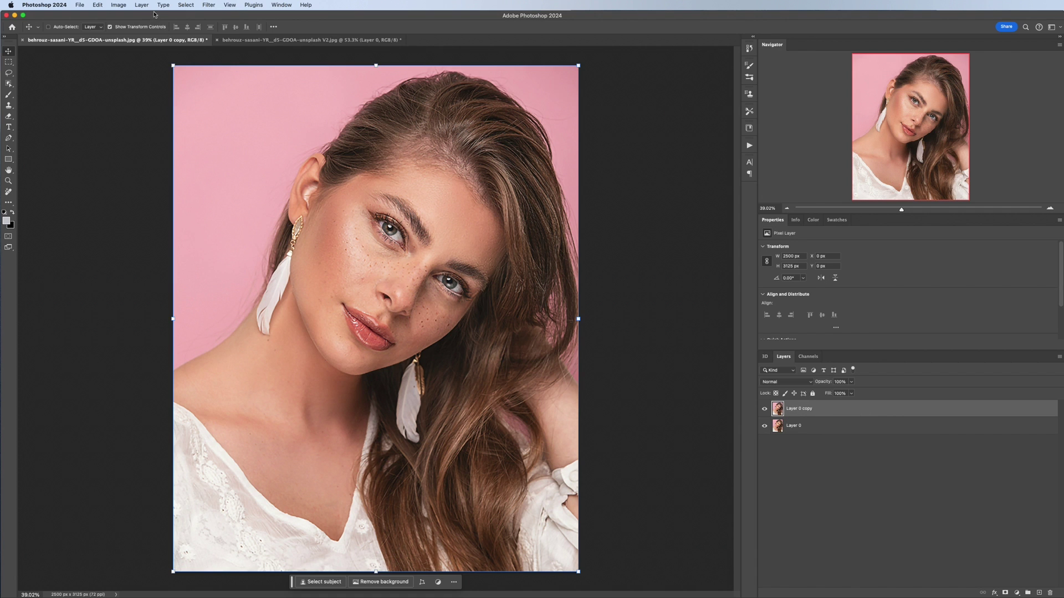
pyautogui.click(208, 5)
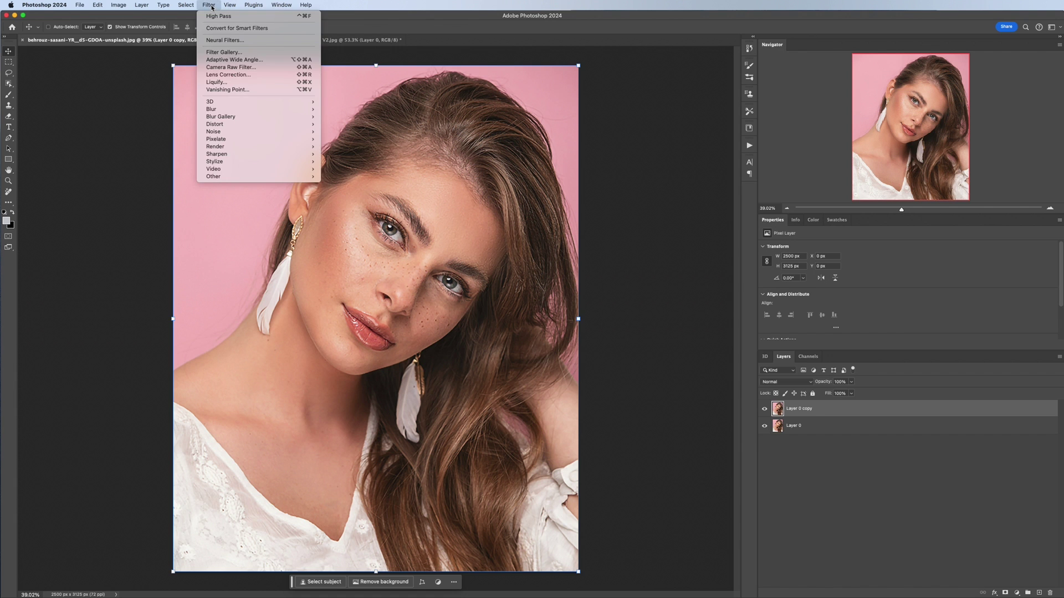
pyautogui.moveTo(243, 180)
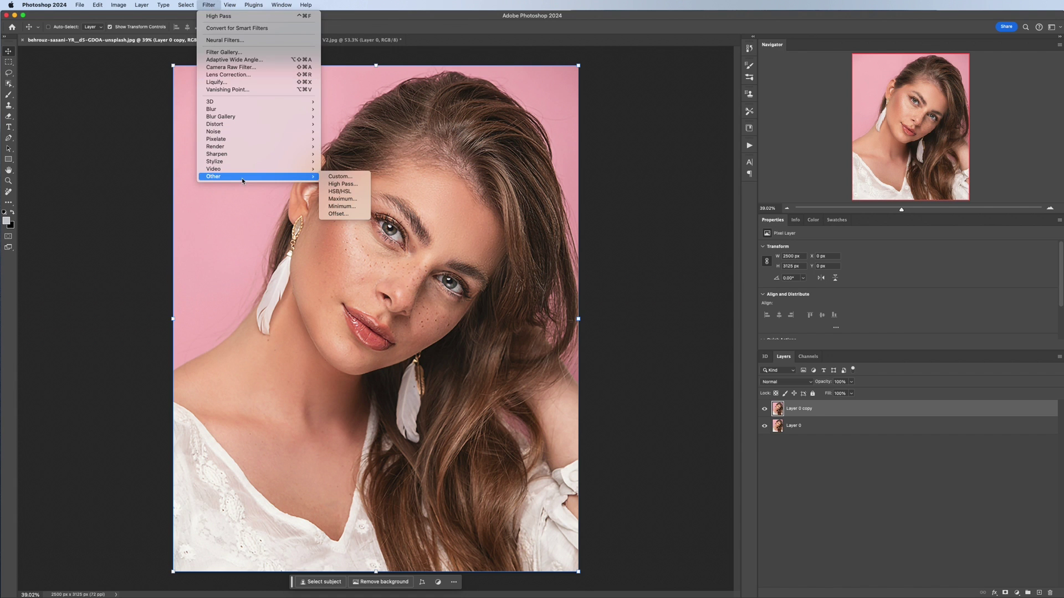
# Apply a High Pass filter with a 3.5-pixel radius to Layer 0 copy.
pyautogui.click(356, 186)
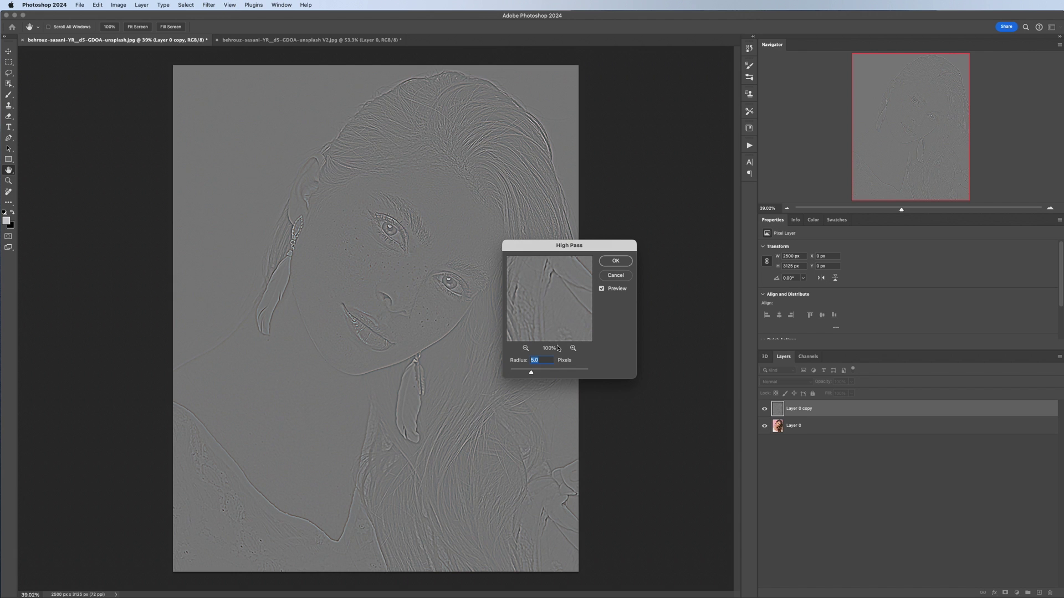
pyautogui.moveTo(535, 375)
pyautogui.mouseDown()
pyautogui.moveTo(553, 374)
pyautogui.moveTo(527, 374)
pyautogui.mouseUp()
pyautogui.moveTo(550, 245); pyautogui.dragTo(640, 225)
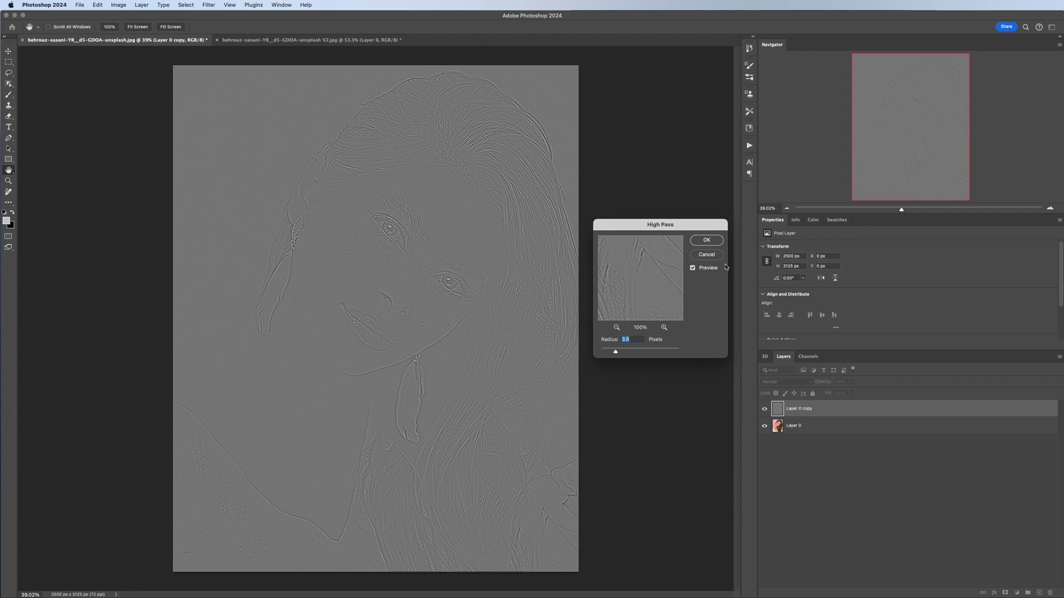
pyautogui.click(706, 242)
pyautogui.press('v')
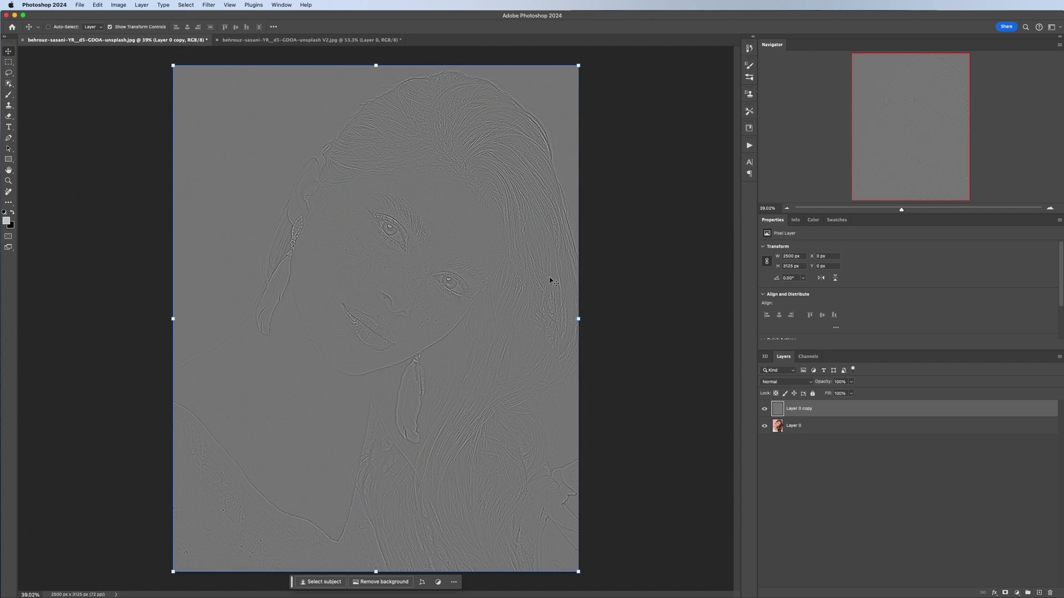
# Set Layer 0 copy to Overlay blend mode and toggle its visibility to compare before and after.
pyautogui.click(791, 382)
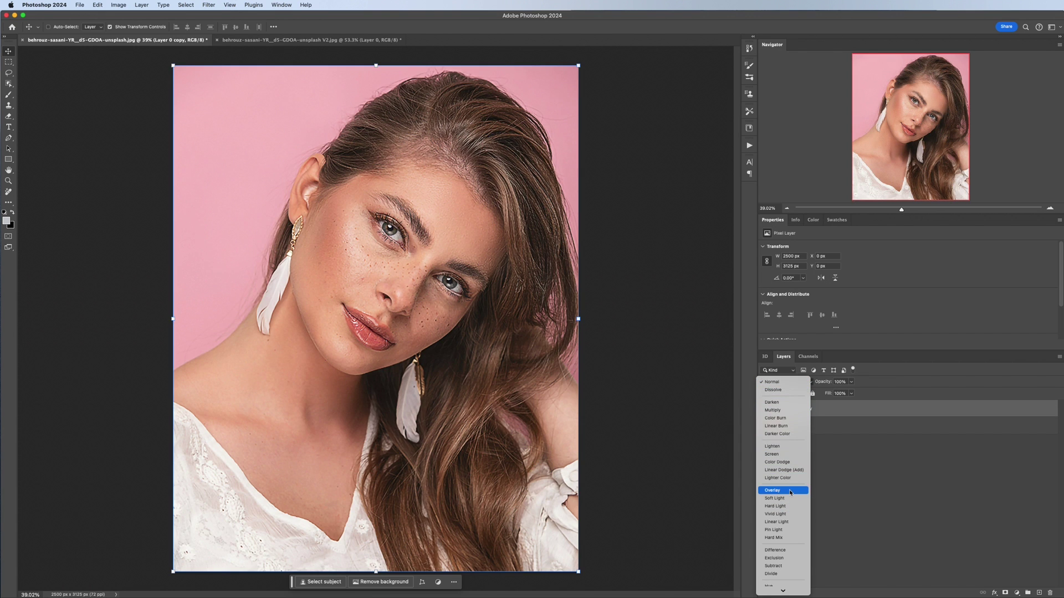
pyautogui.click(791, 491)
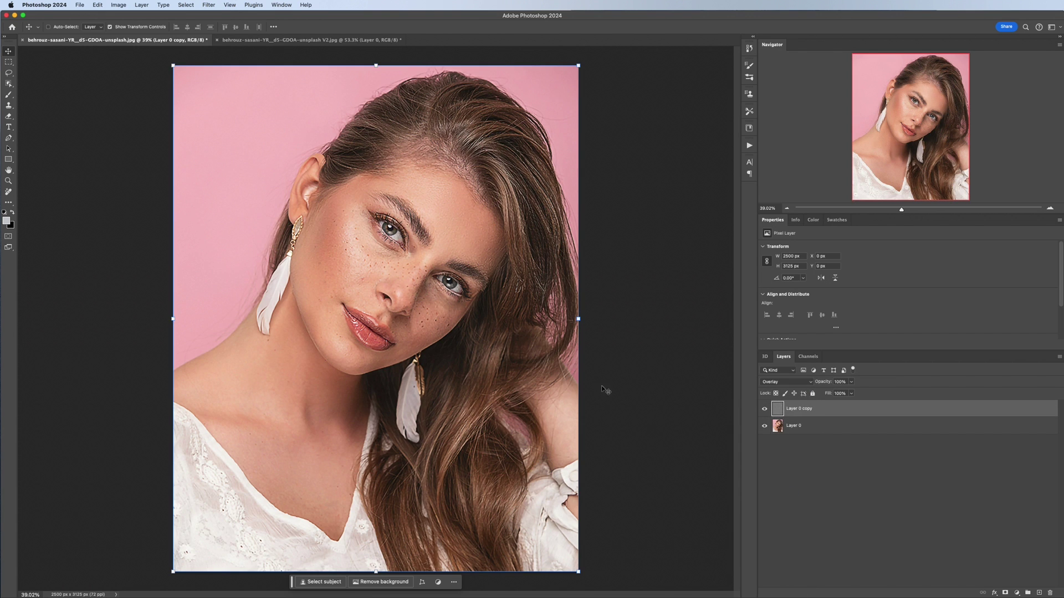
pyautogui.scroll(5, 451, 277)
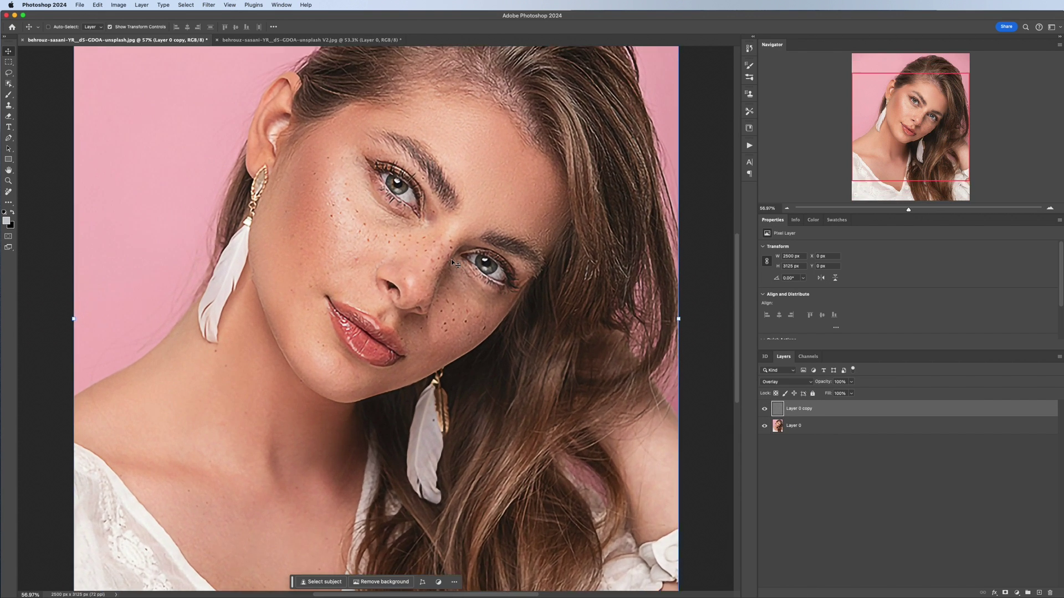
pyautogui.scroll(-3, 452, 258)
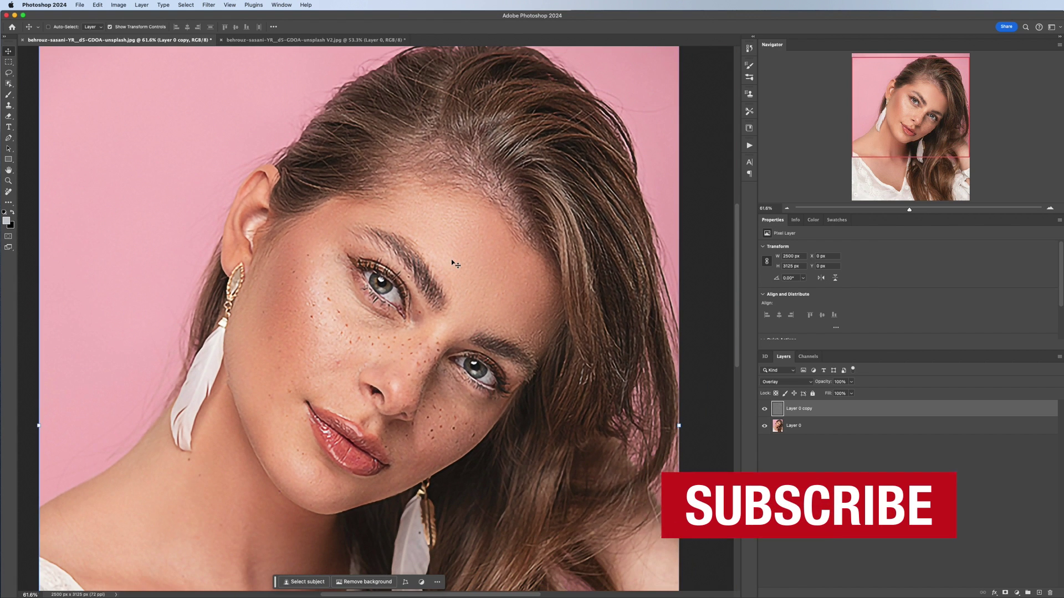
pyautogui.click(765, 409)
pyautogui.click(764, 409)
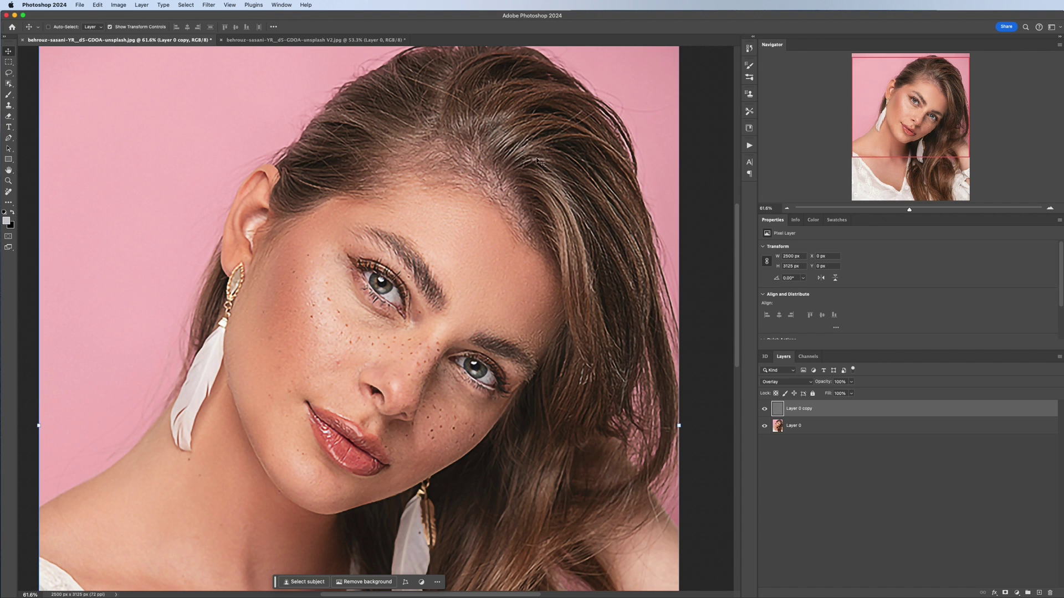
pyautogui.click(766, 409)
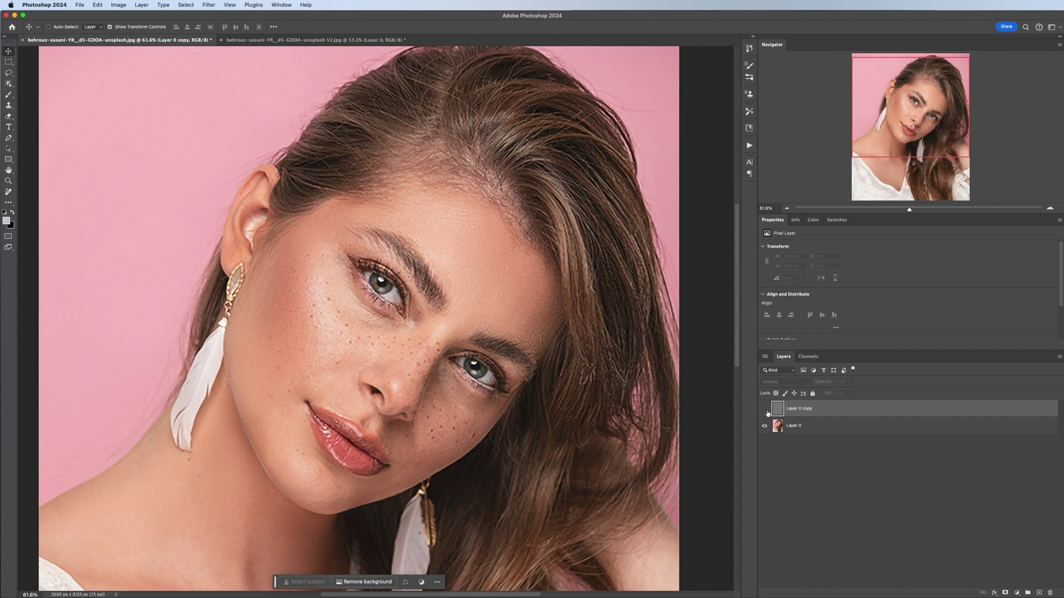
pyautogui.click(766, 410)
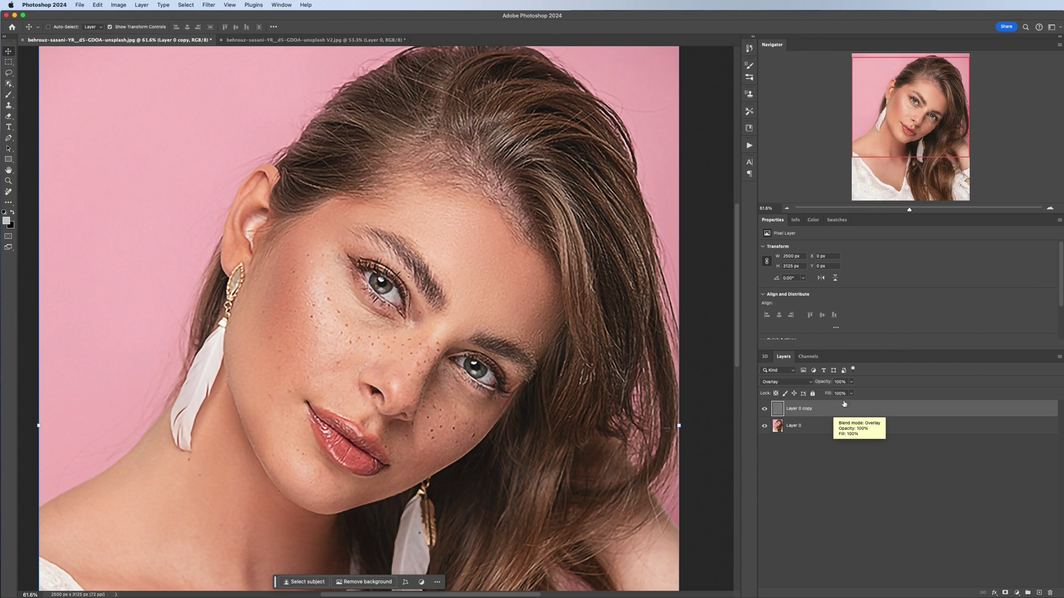
# Lower Layer 0 copy's opacity to about 51% and fit the image on screen.
pyautogui.click(851, 382)
pyautogui.moveTo(852, 391); pyautogui.dragTo(833, 395)
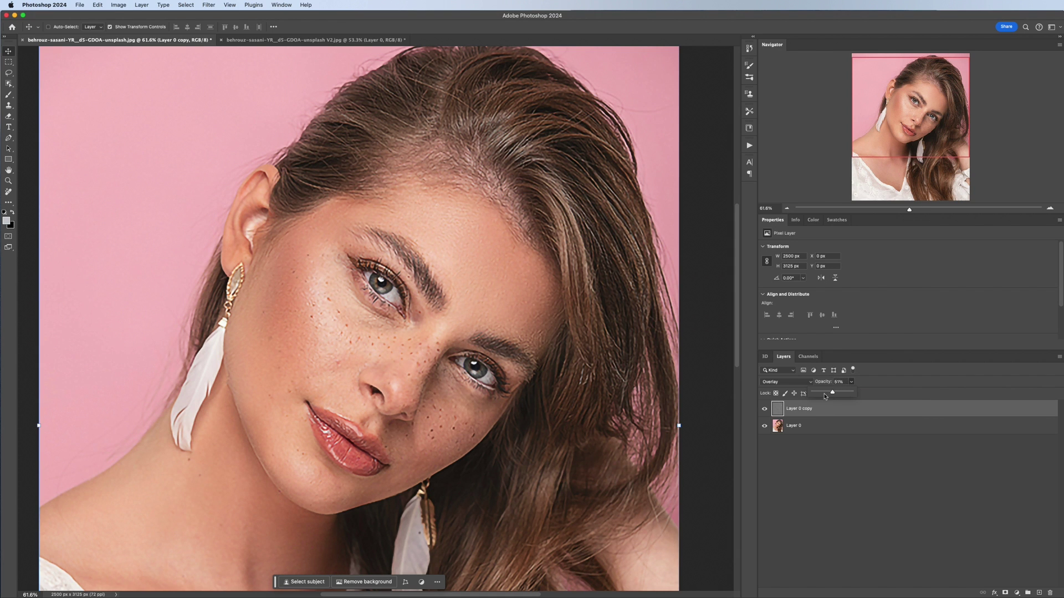
pyautogui.click(763, 411)
pyautogui.press('super+0')
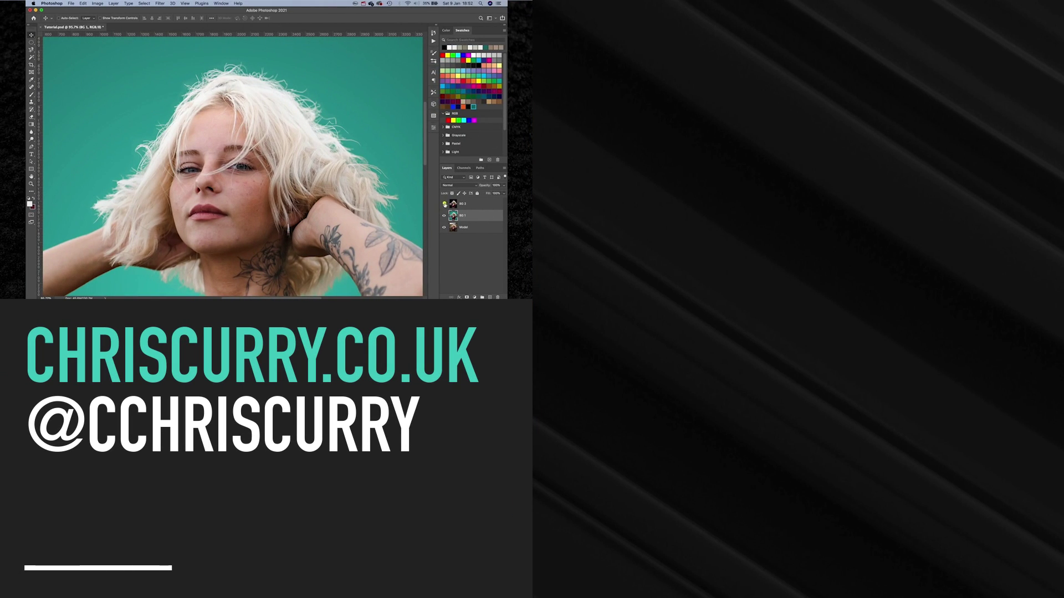
pyautogui.click(444, 204)
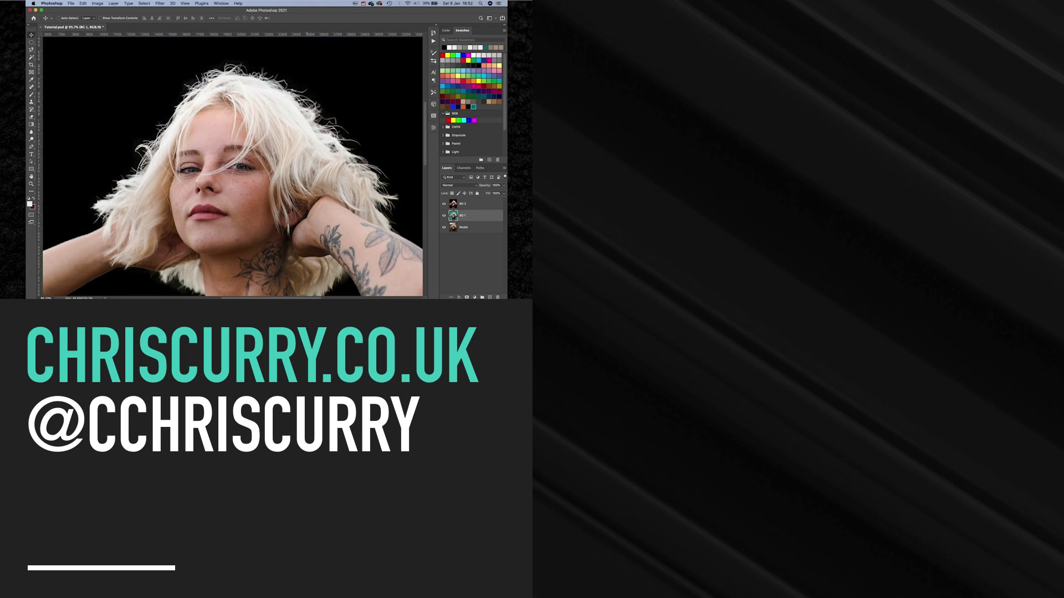